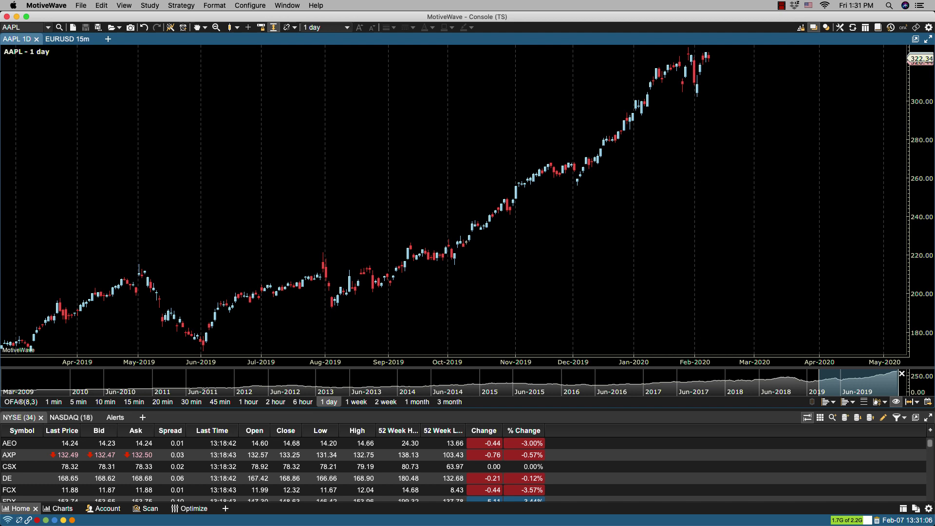
Create a new desktop from the File > New menu and name it Monitor2
left_click(82, 6)
mouse_move(89, 18)
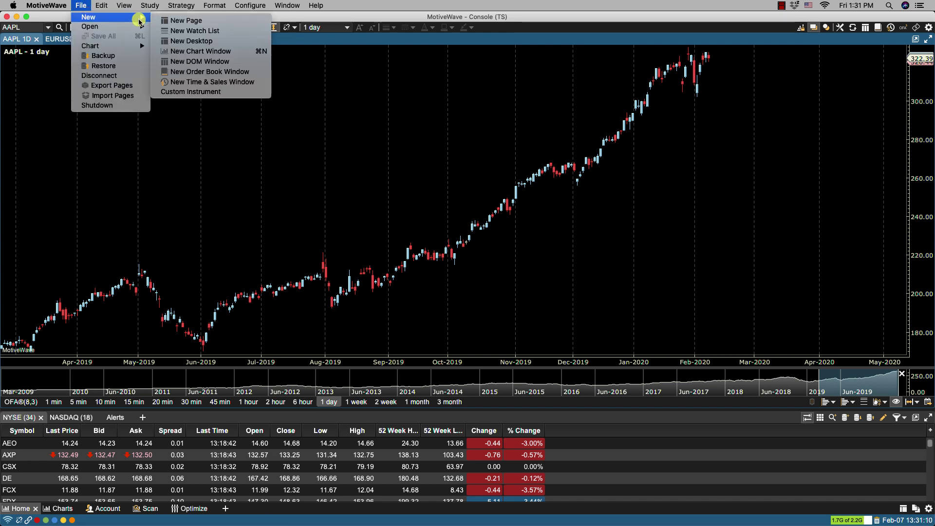
left_click(189, 42)
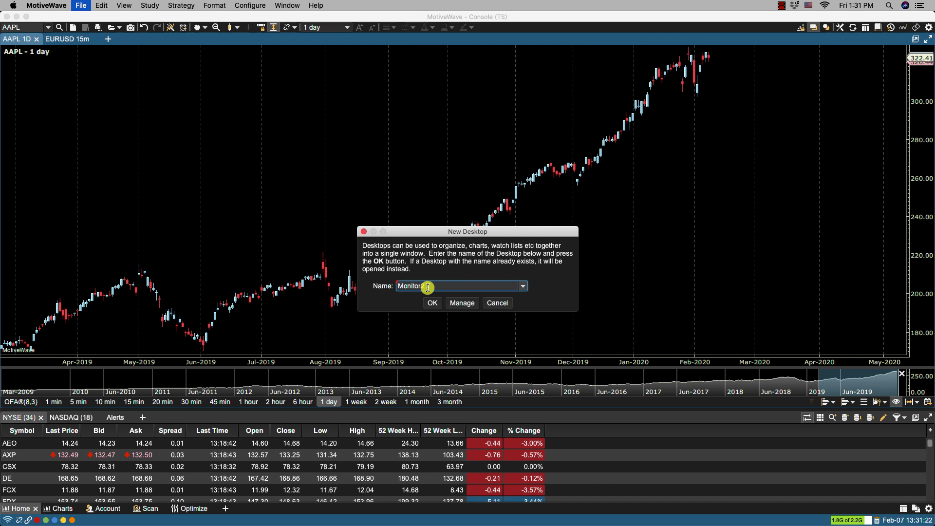
left_click(432, 303)
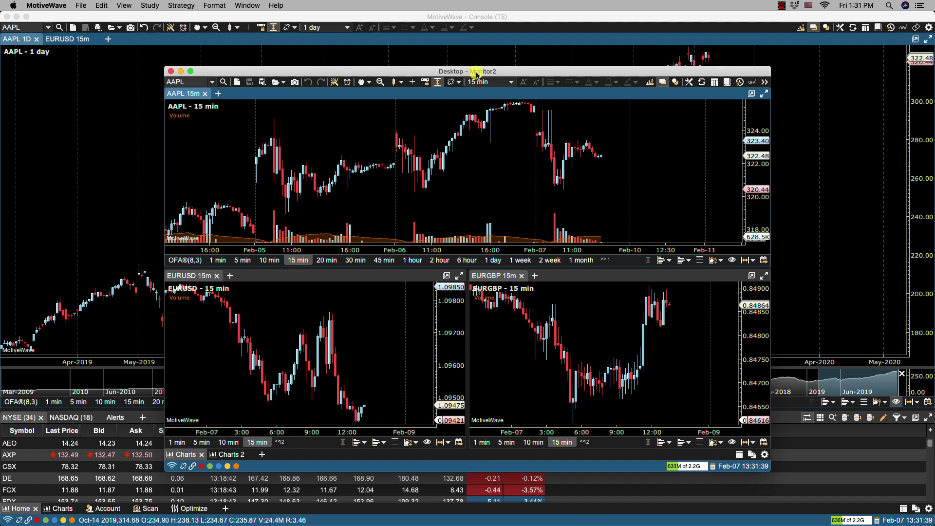
Drag the Monitor2 window right and down in two moves
left_click_drag(475, 71, 502, 76)
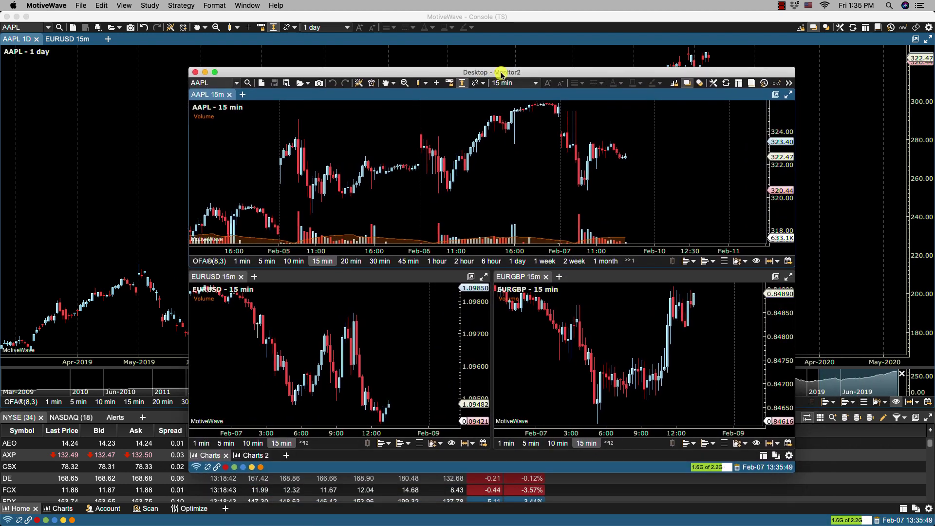
left_click_drag(501, 75, 556, 91)
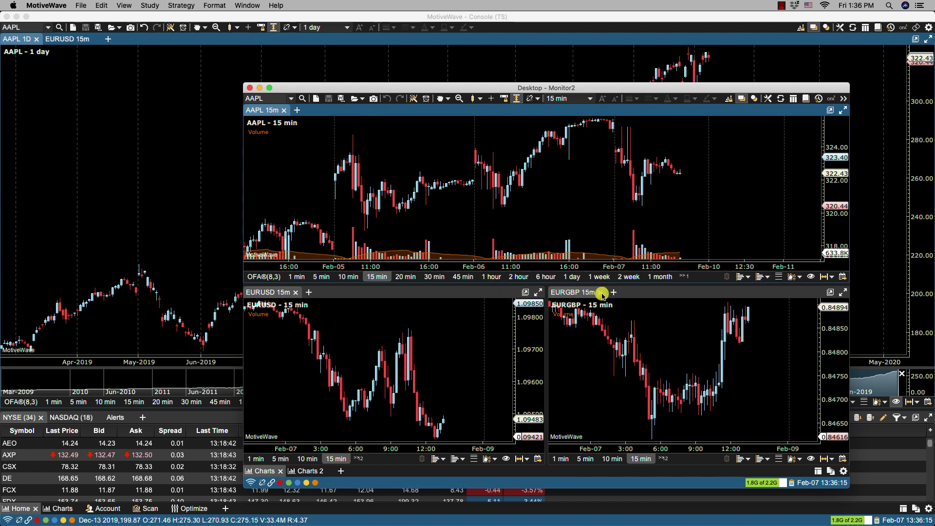
Remove the EURGBP chart, shift the window up-left, and show a trade panel beside AAPL
left_click(602, 294)
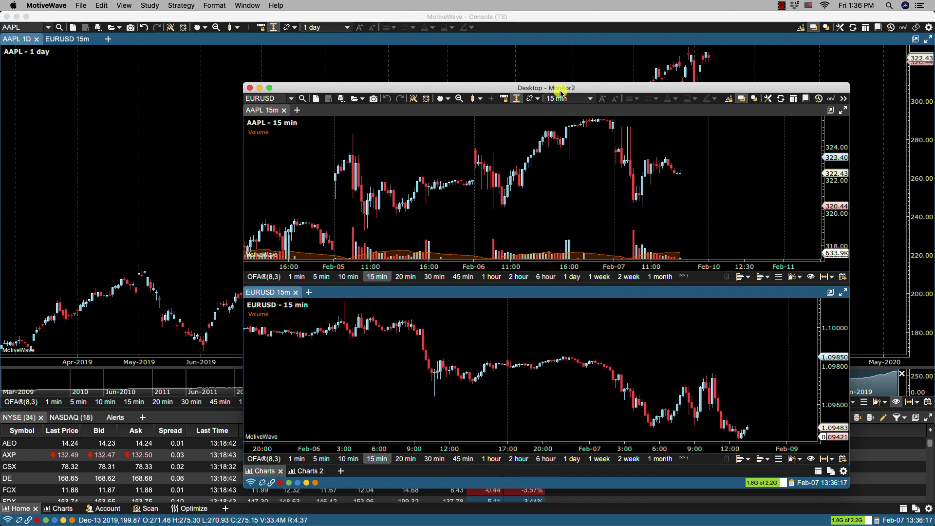
left_click_drag(561, 93, 491, 41)
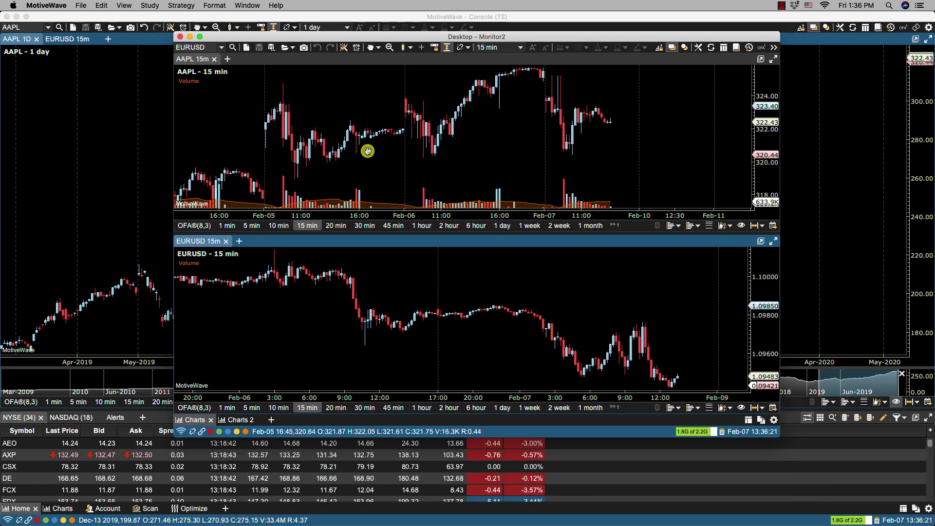
left_click(665, 171)
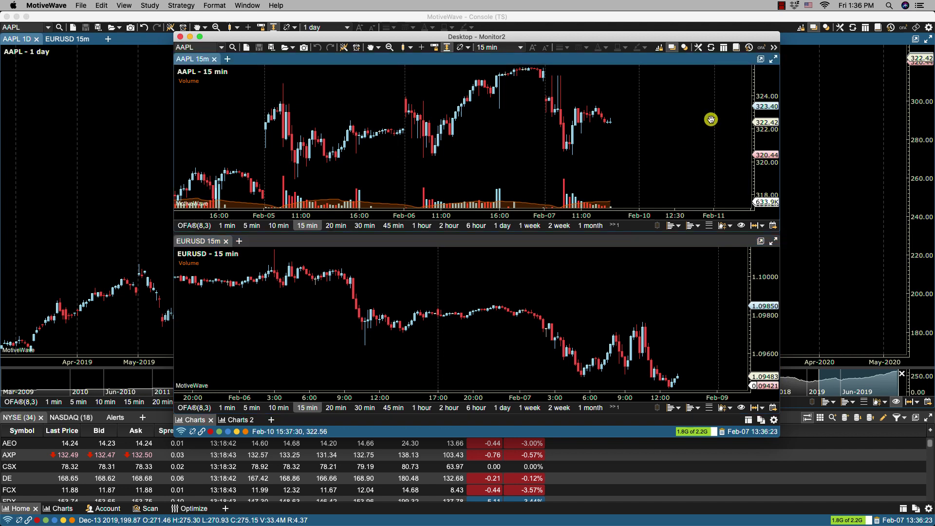
left_click(780, 57)
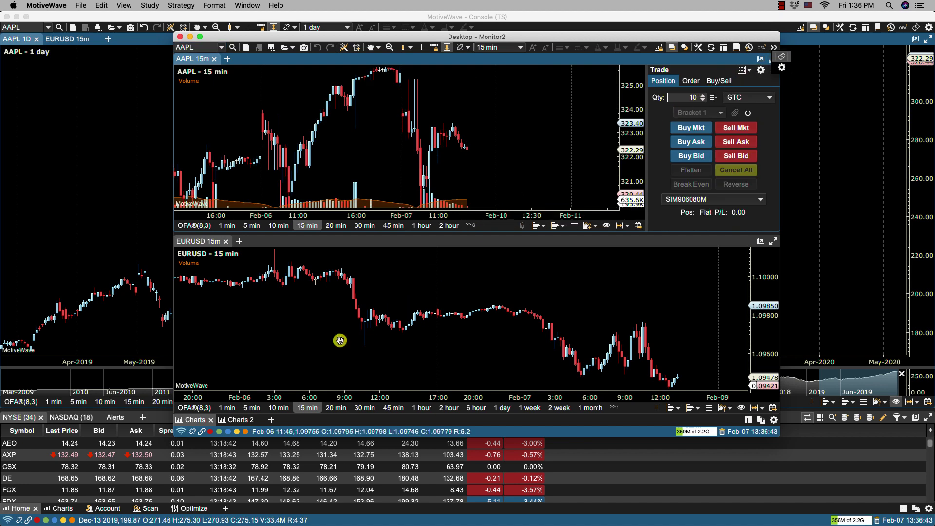
Delete the Charts 2 page, confirming with Yes, then reselect the AAPL chart
left_click(290, 347)
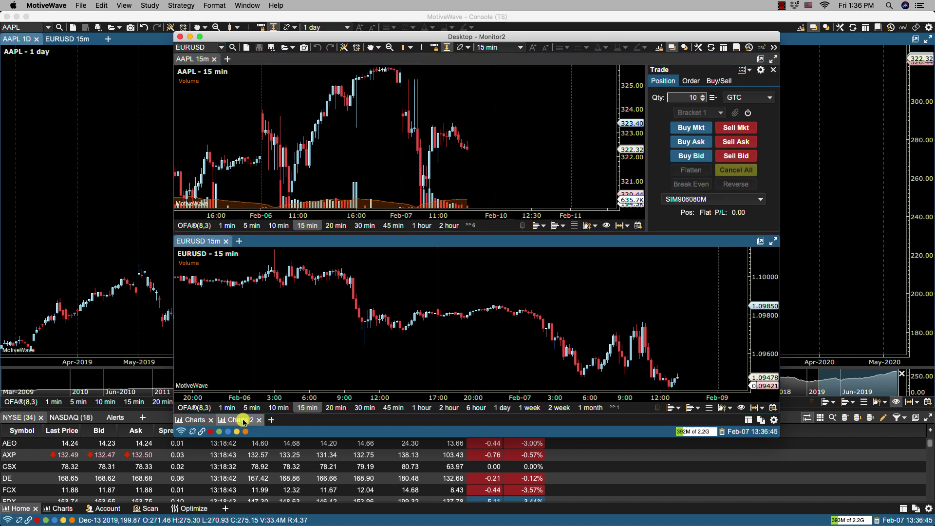
left_click(258, 421)
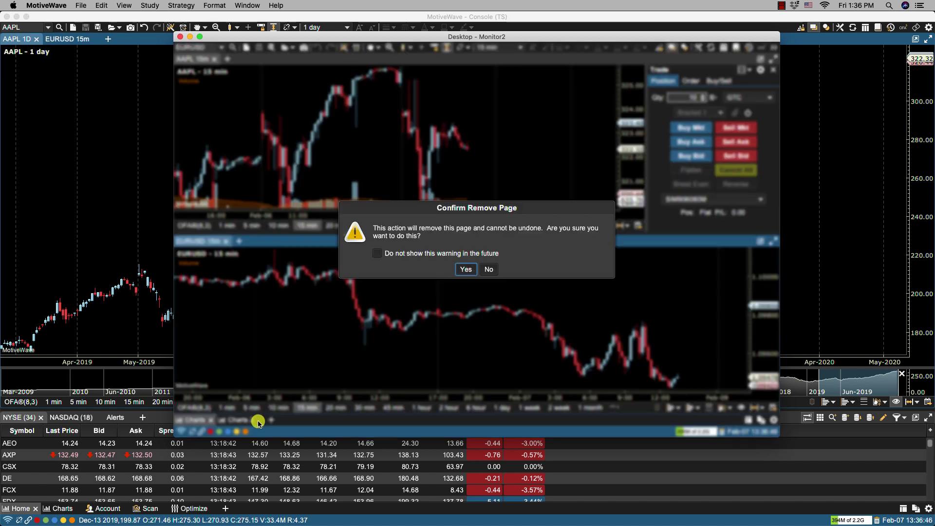
left_click(466, 269)
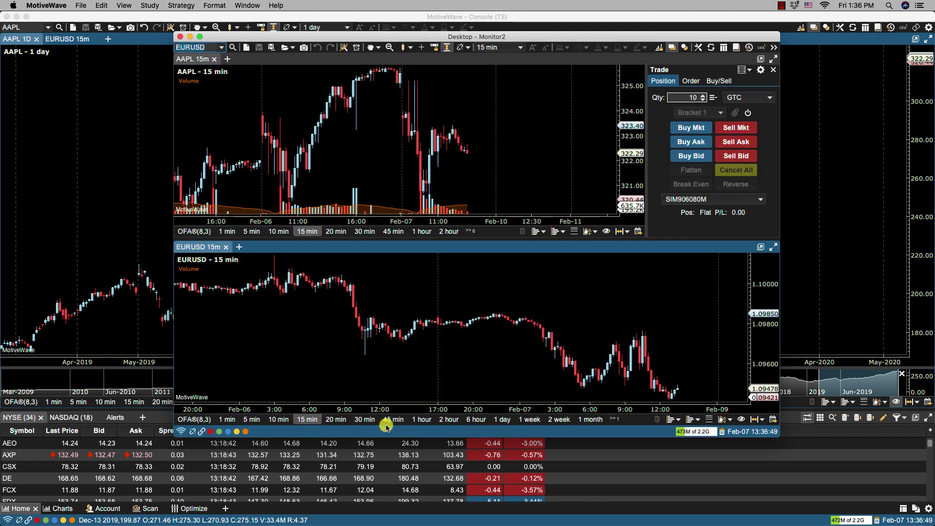
left_click(250, 143)
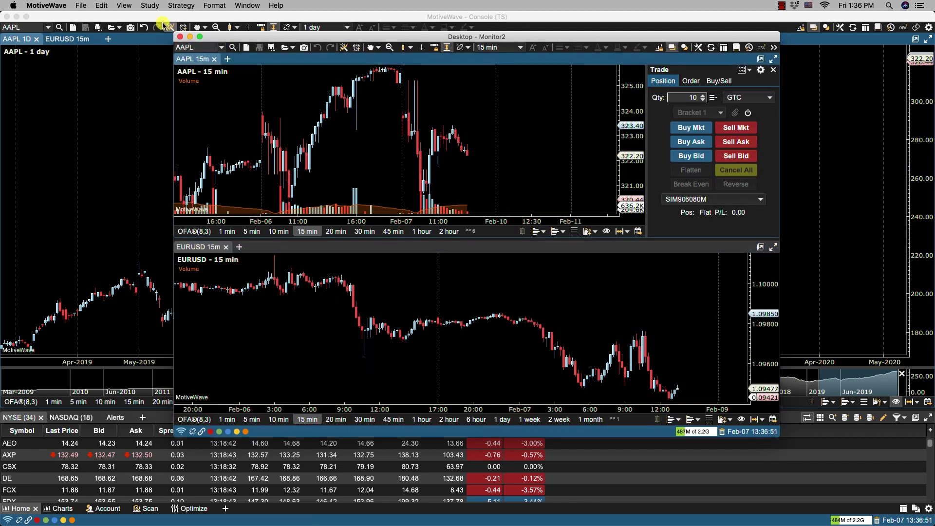
Add a new page using the first layout on the Account tab
left_click(82, 6)
mouse_move(86, 17)
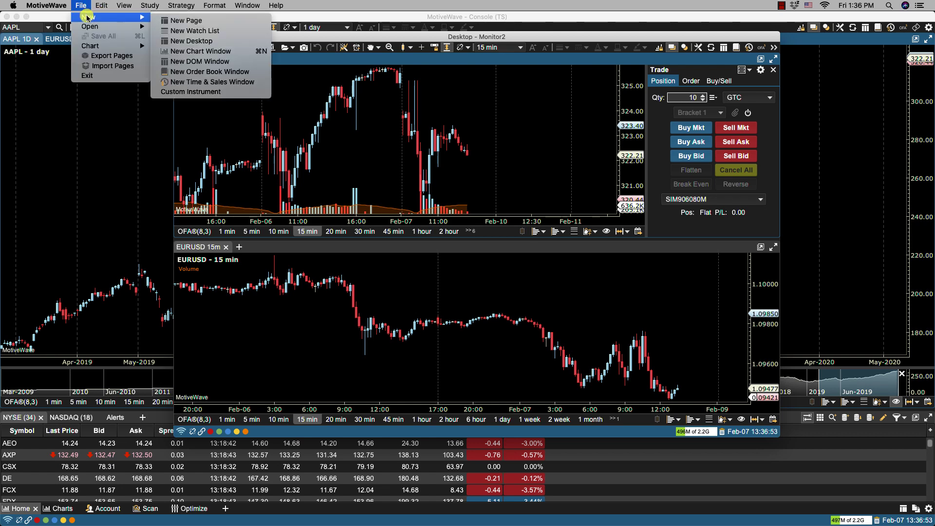
left_click(179, 23)
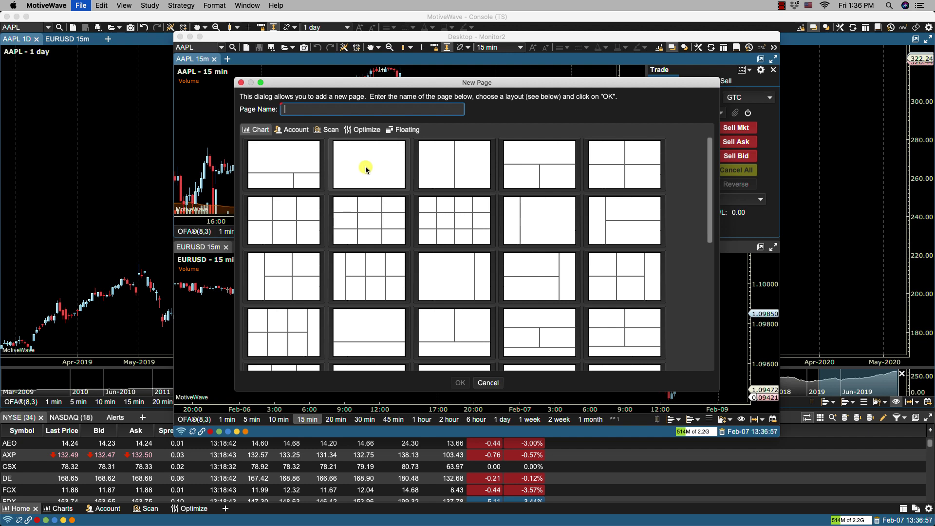
left_click(295, 128)
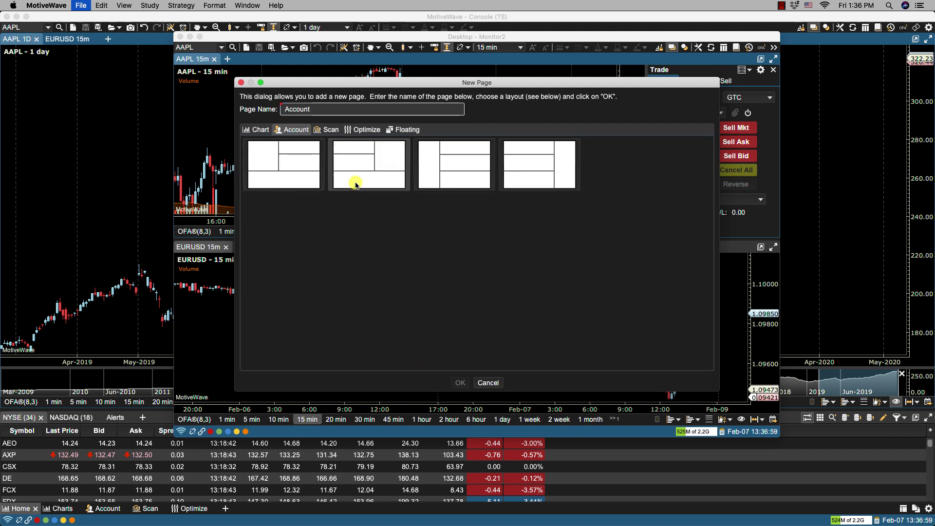
left_click(285, 174)
left_click(458, 383)
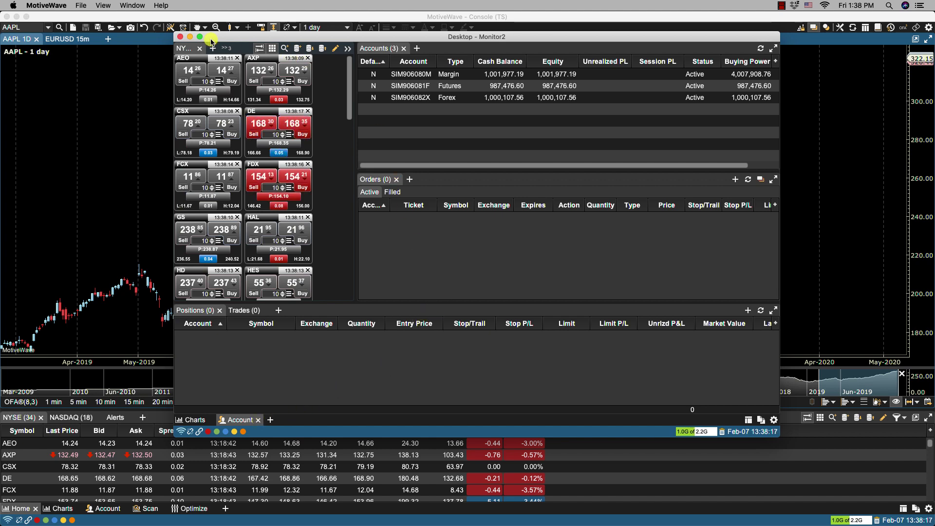
Reopen Monitor2 via File > Open > Open Desktop and nudge its window down and left
left_click(162, 116)
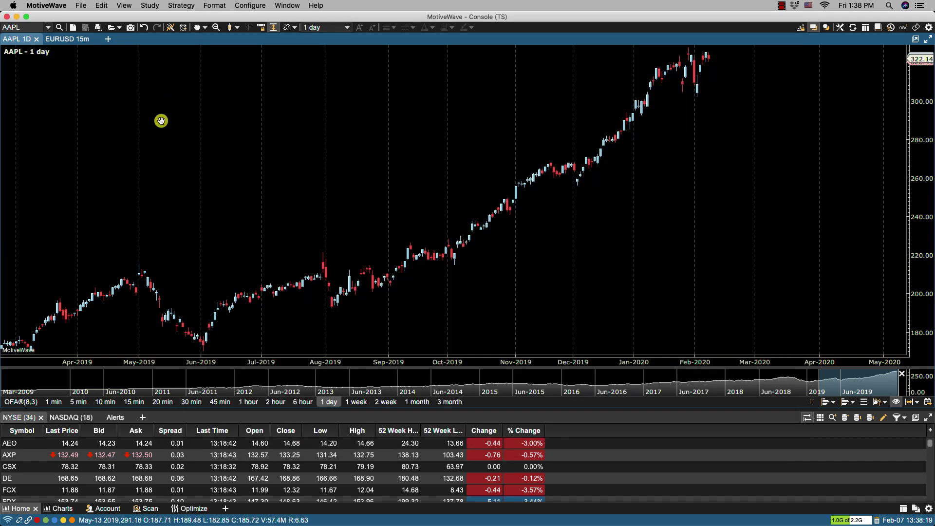
left_click(85, 7)
mouse_move(116, 27)
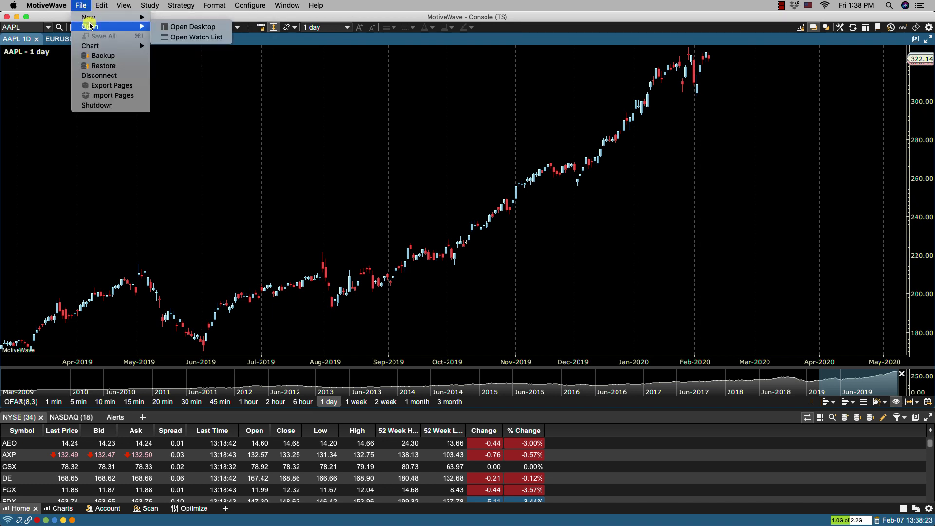
left_click(191, 26)
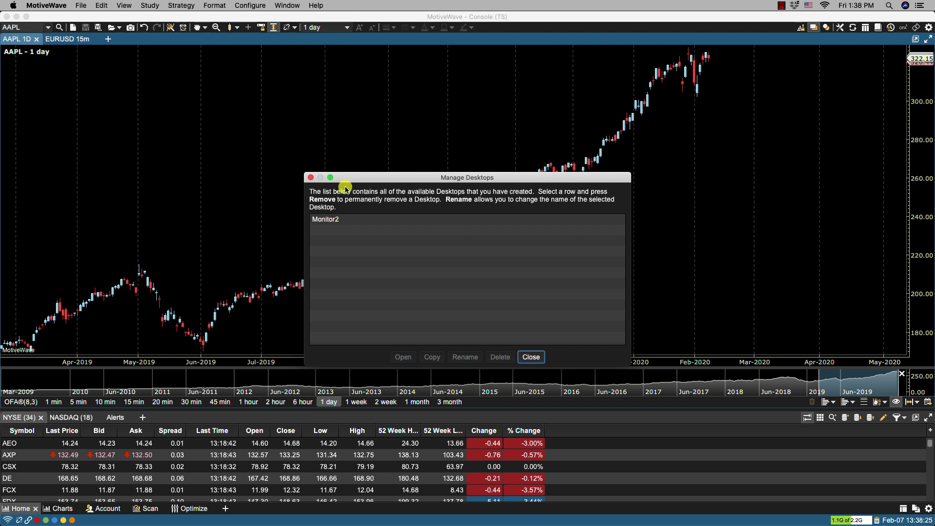
left_click(351, 222)
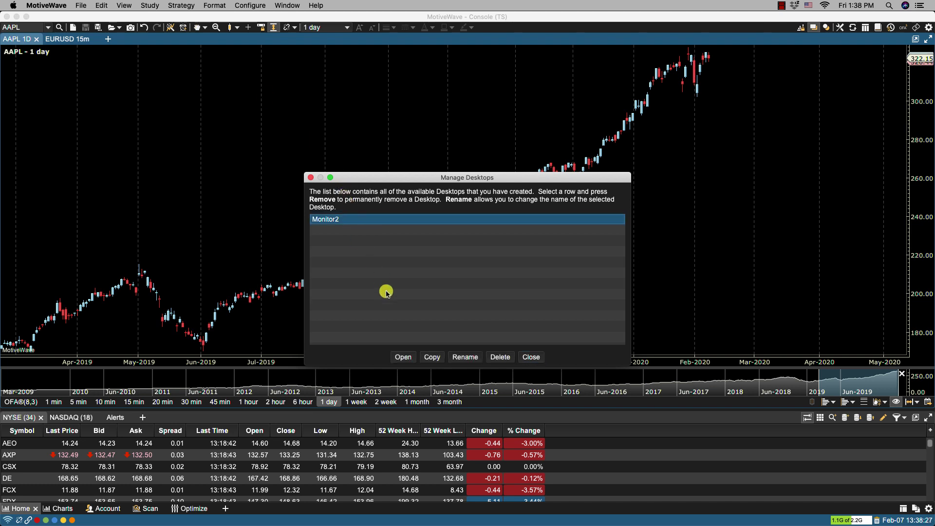
left_click(398, 356)
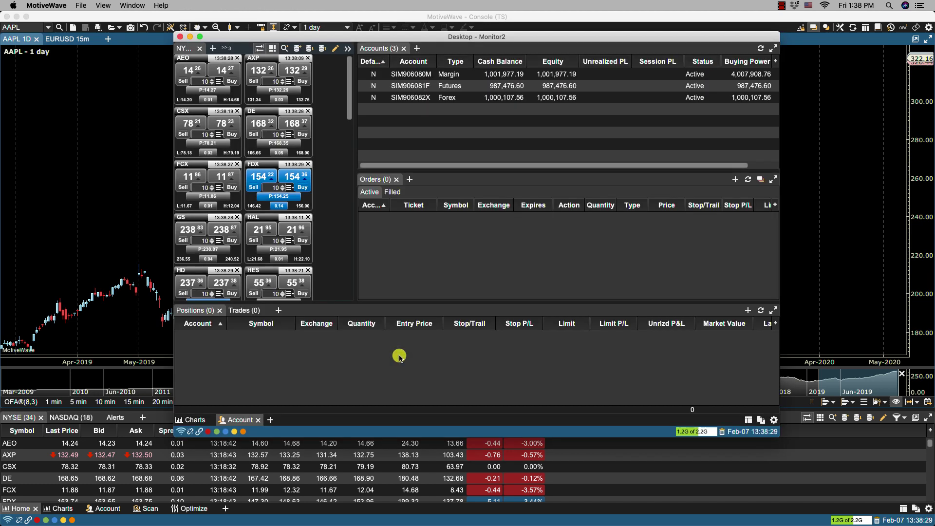
left_click_drag(502, 42, 468, 57)
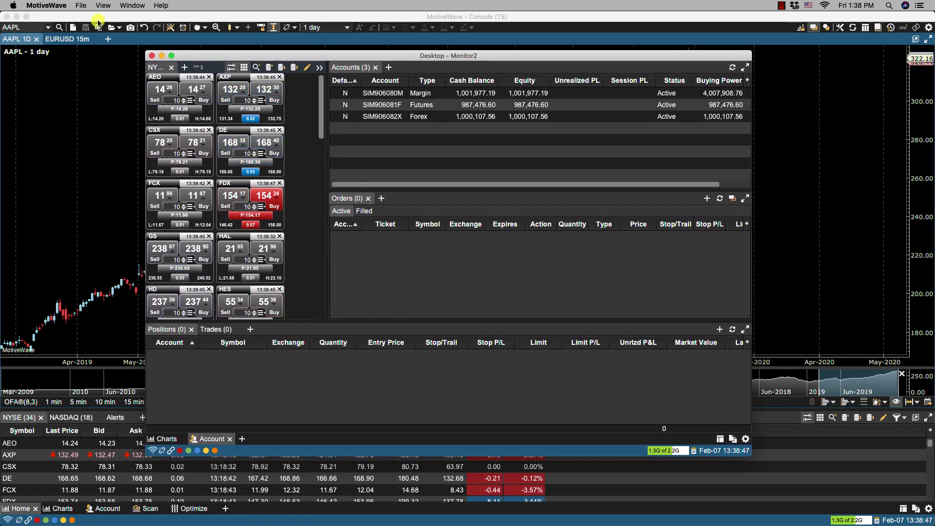
Copy Monitor2 in Manage Desktops under the name Monitor3, then select Monitor3
left_click(83, 7)
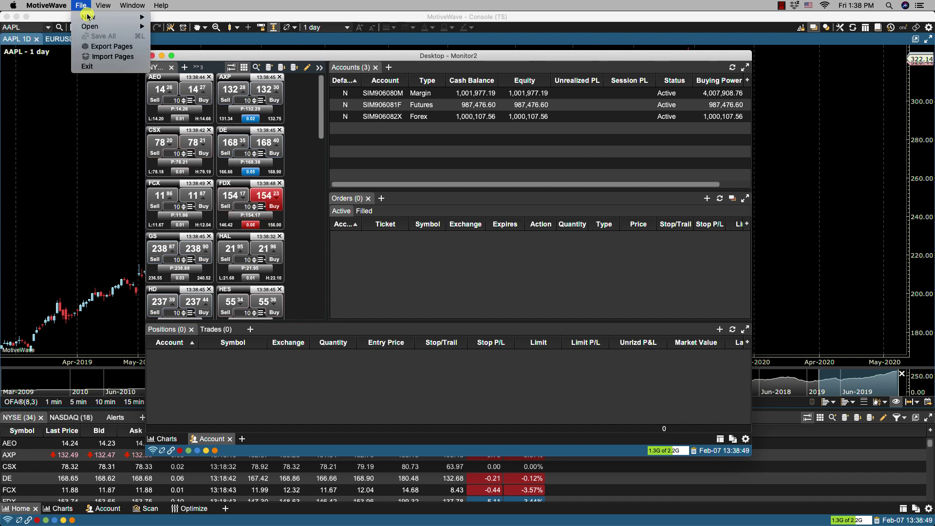
mouse_move(112, 26)
left_click(206, 32)
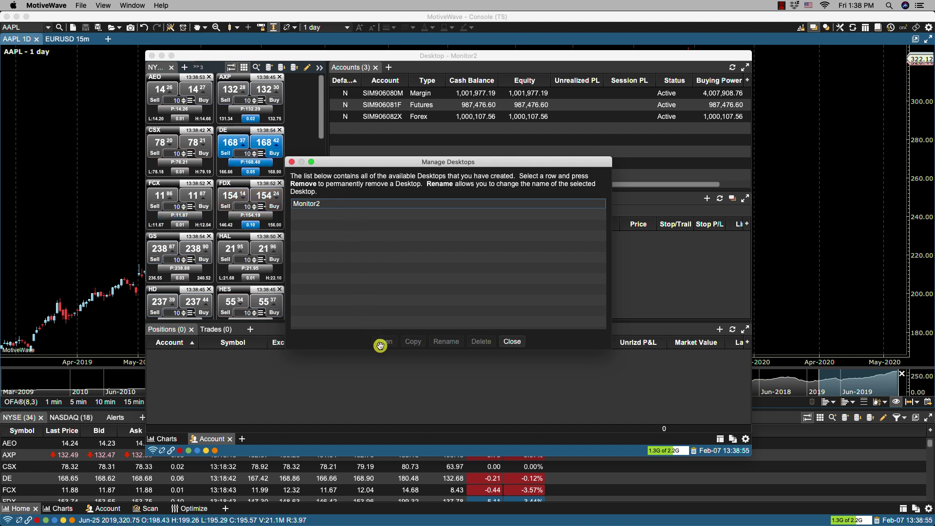
left_click(337, 204)
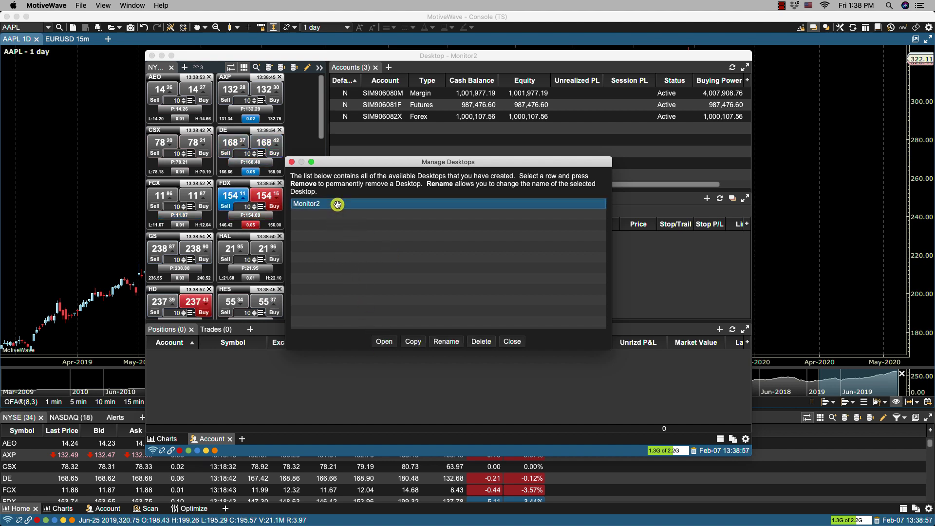
left_click(413, 341)
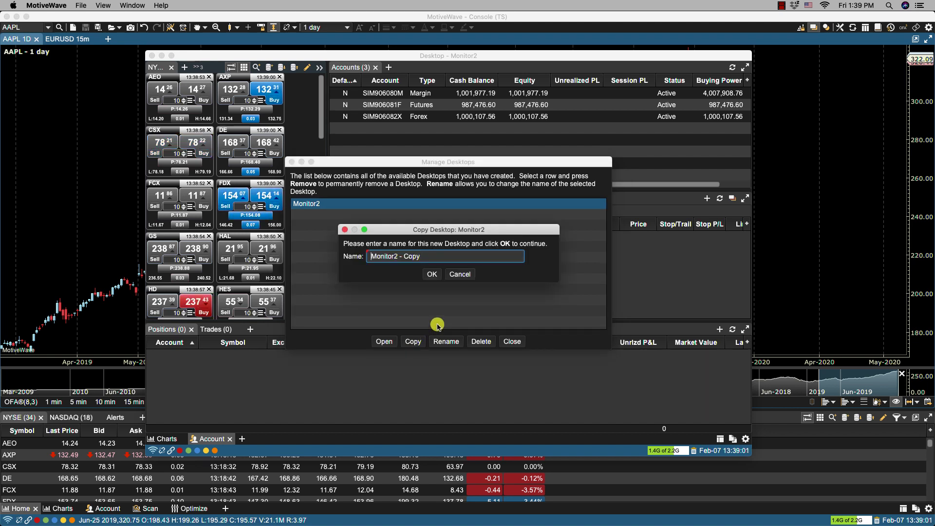
triple_click(438, 257)
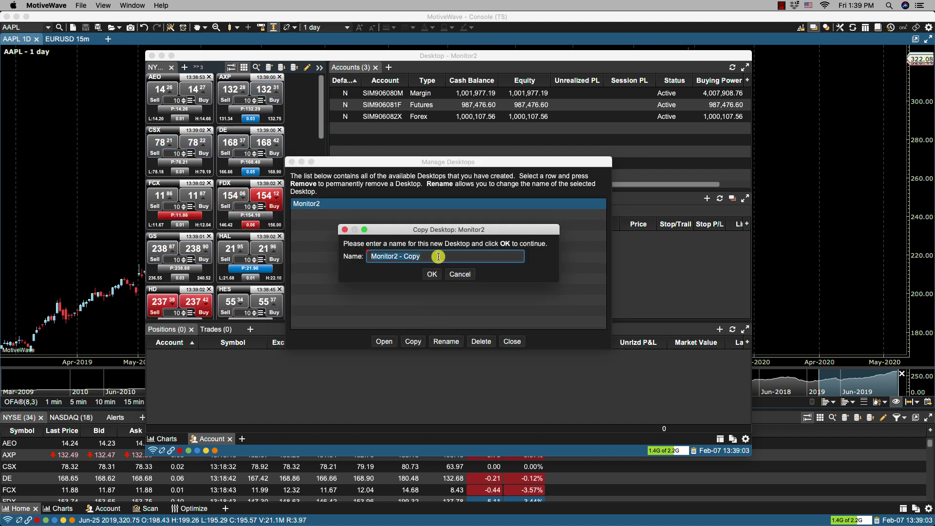
type("Monit")
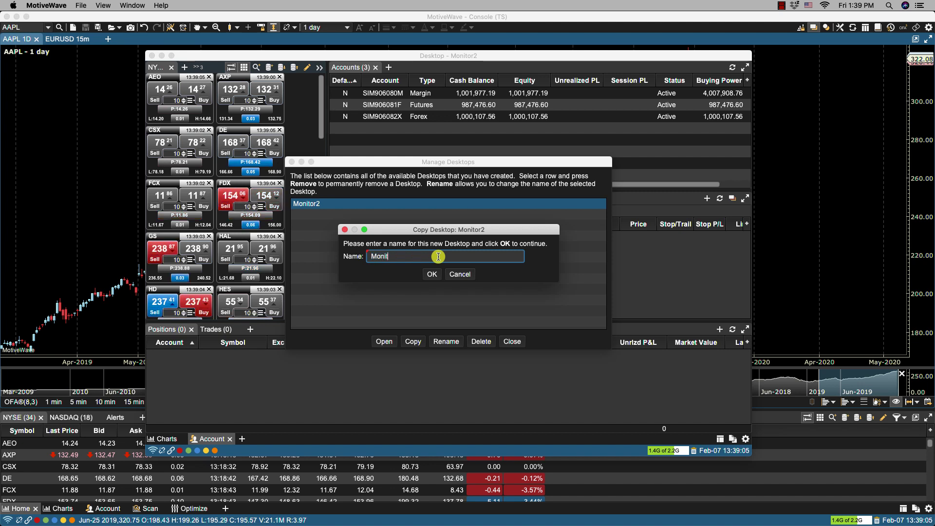
type("or3")
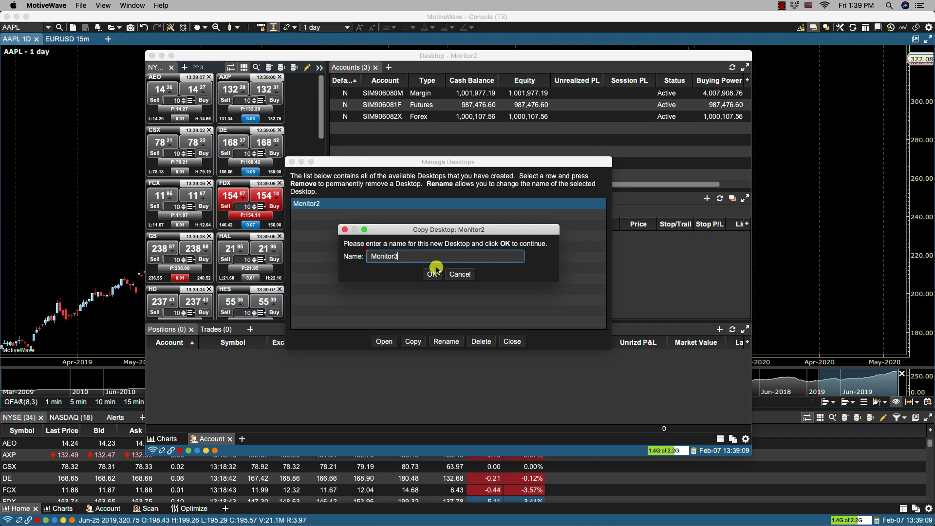
left_click(431, 274)
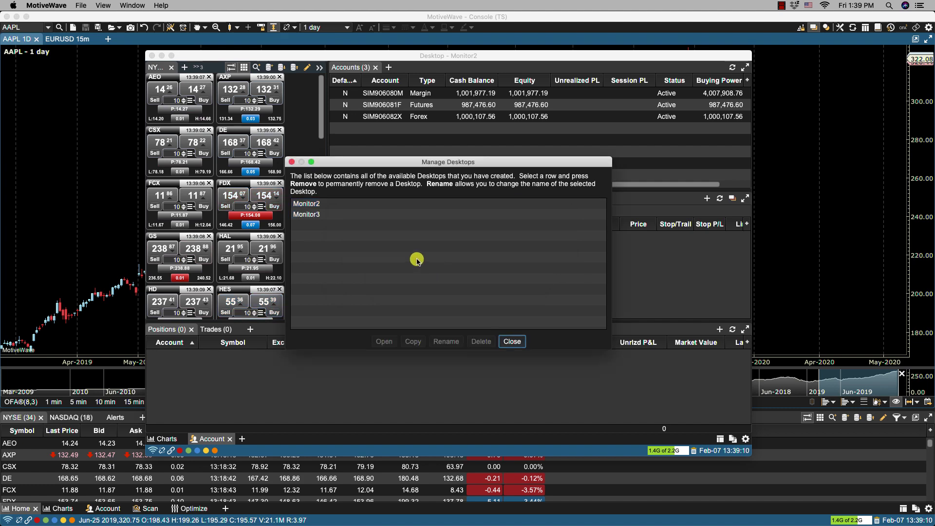
left_click(331, 215)
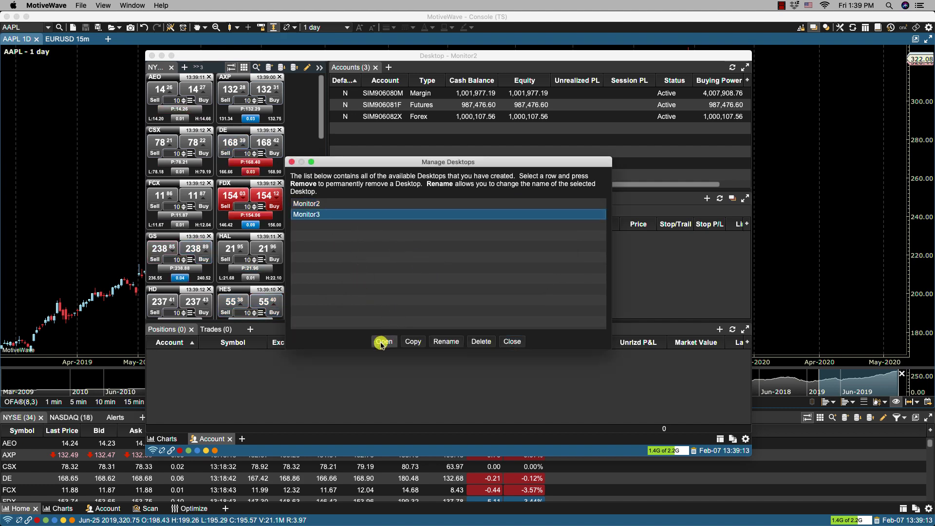
Open Monitor3 and delete its Charts page, confirming with Yes
left_click(382, 342)
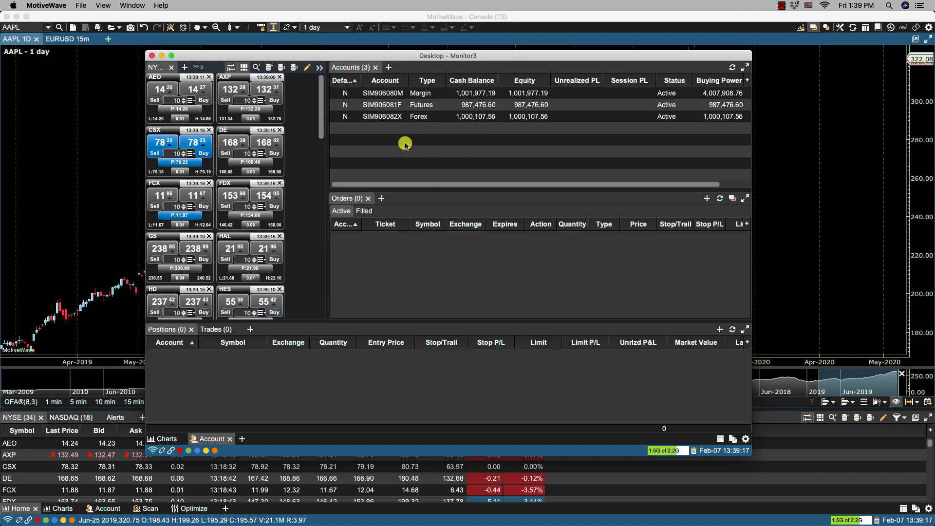
left_click(174, 439)
left_click(183, 438)
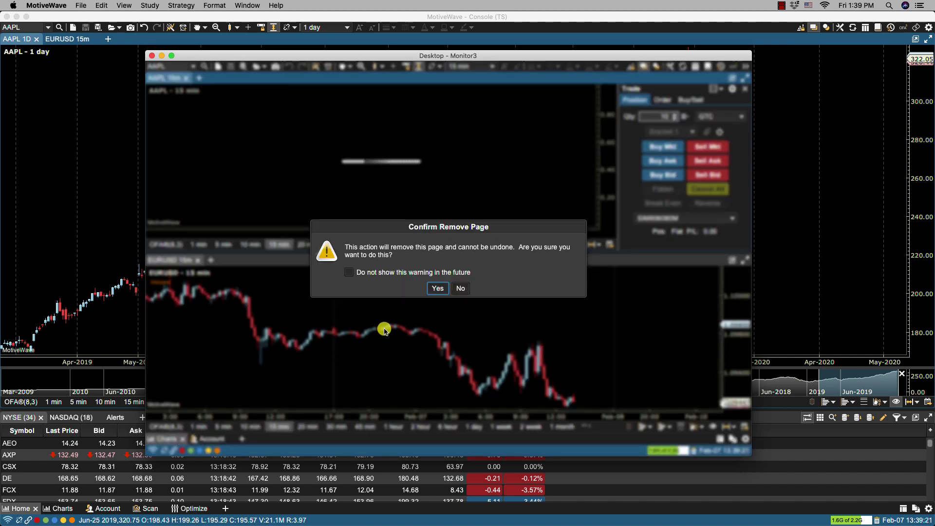
left_click(437, 288)
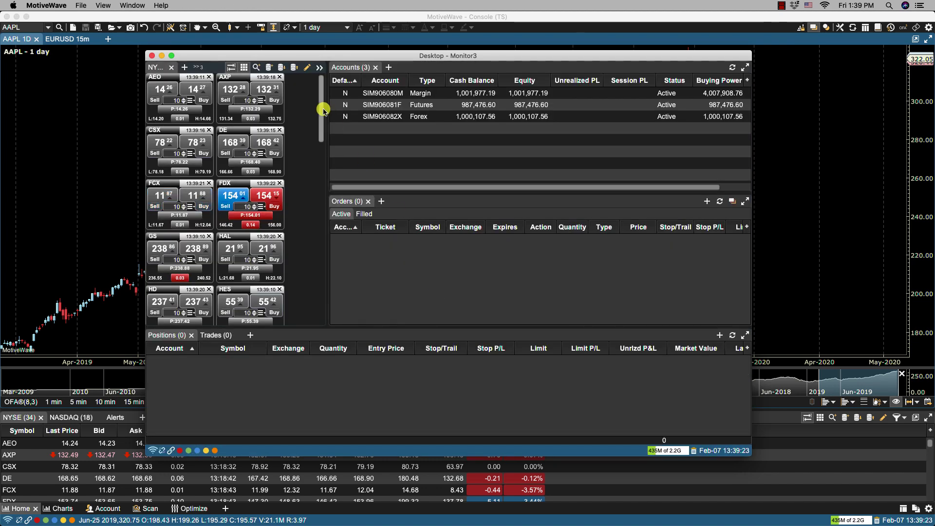
Close all three quote-tile watchlist tabs, including the index and forex lists
left_click(171, 67)
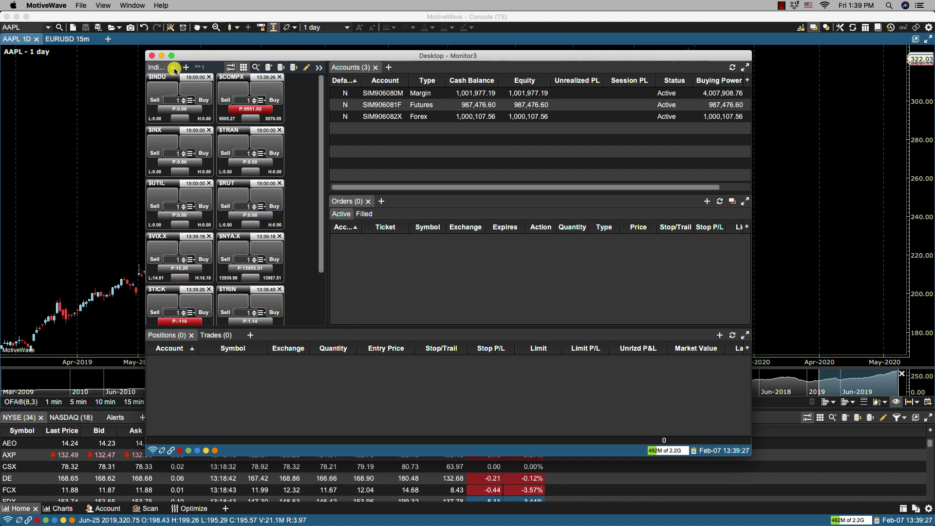
left_click(174, 68)
left_click(177, 68)
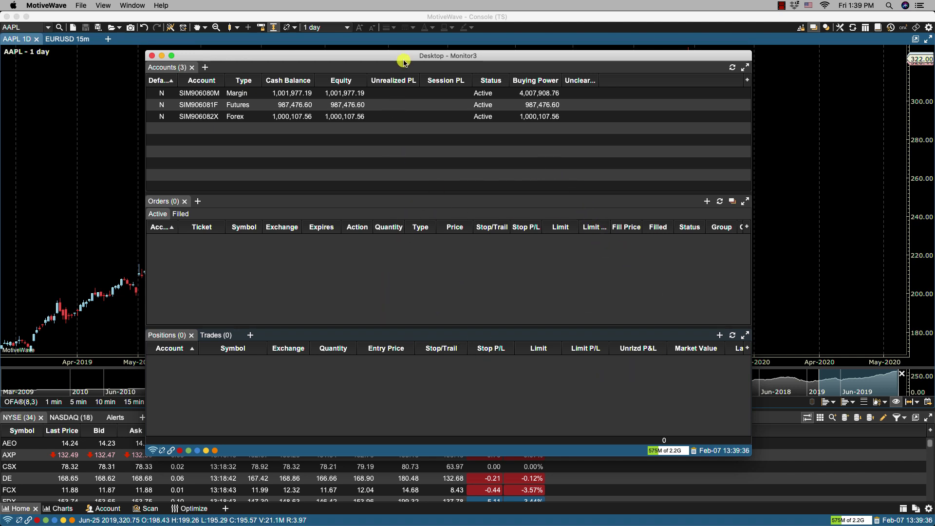
Move the Monitor3 window aside and rename the Monitor3 desktop to 'Account Info'
left_click_drag(403, 57, 354, 106)
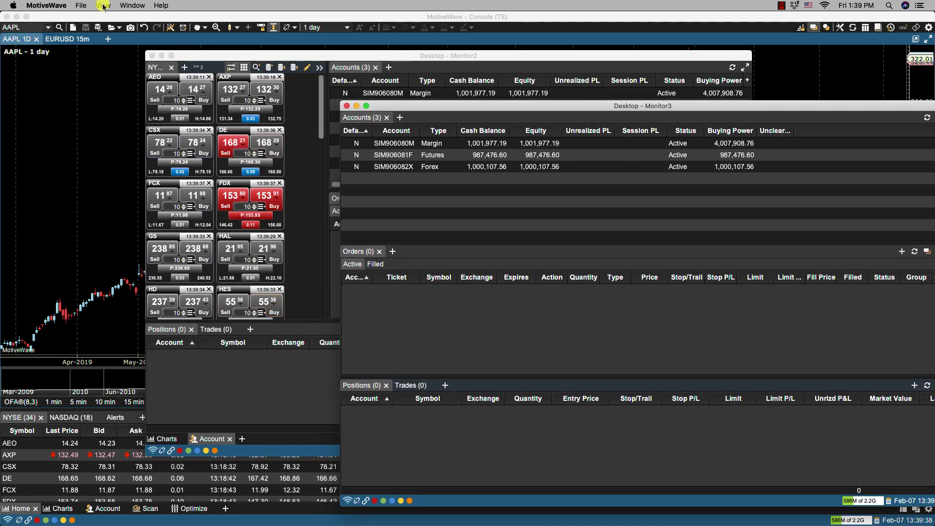
left_click(81, 5)
mouse_move(90, 27)
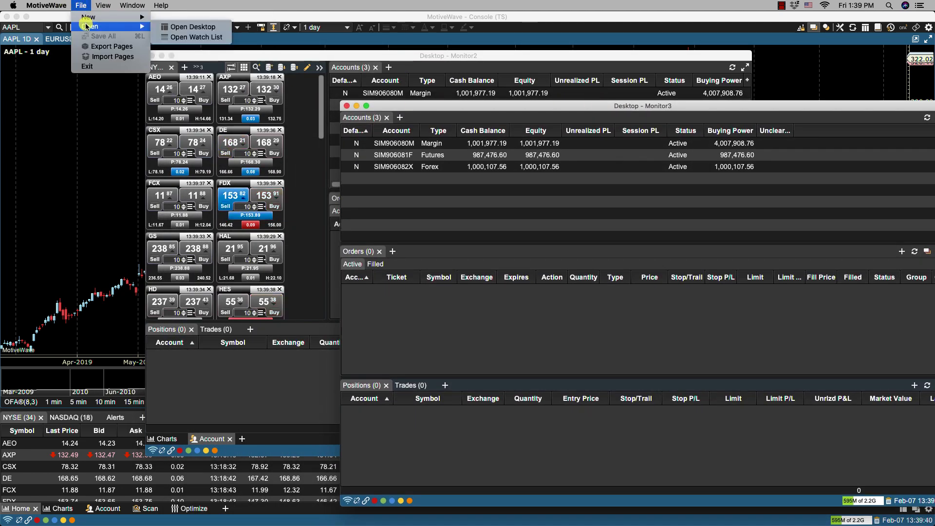
left_click(183, 28)
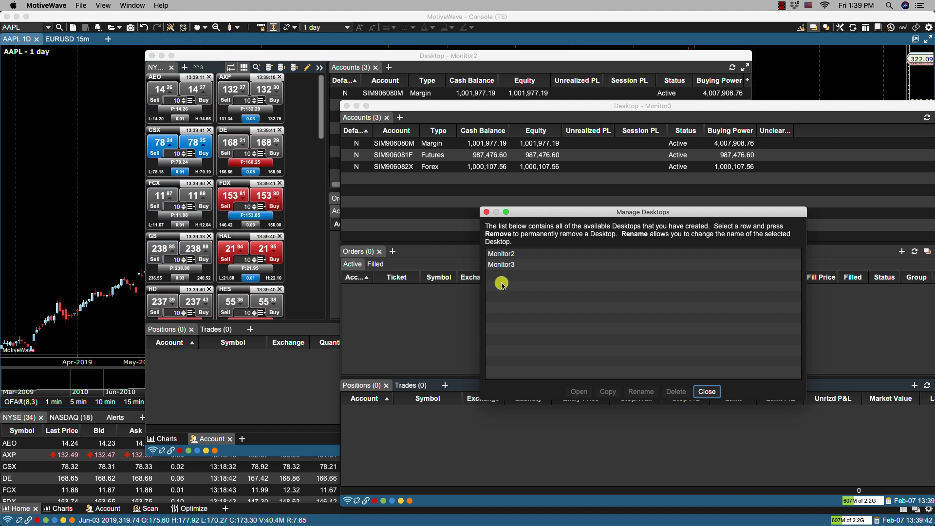
left_click(505, 265)
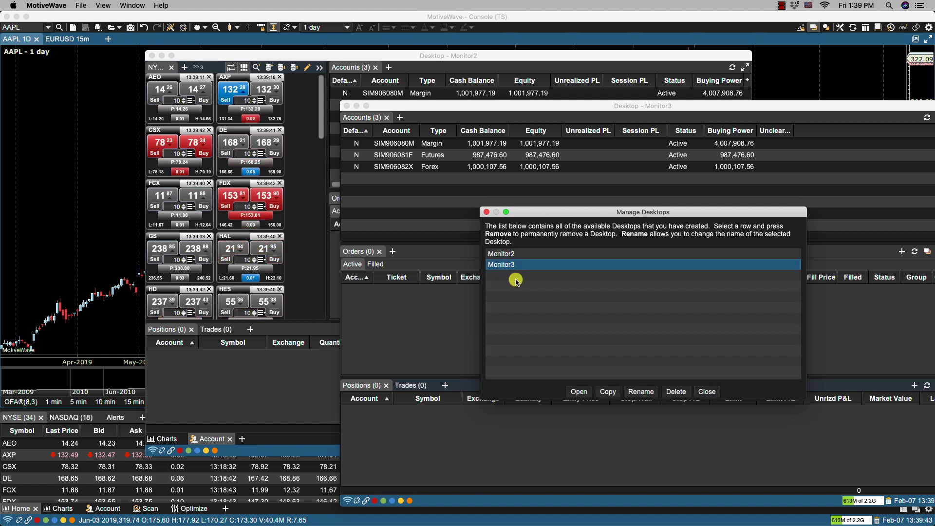
left_click(639, 392)
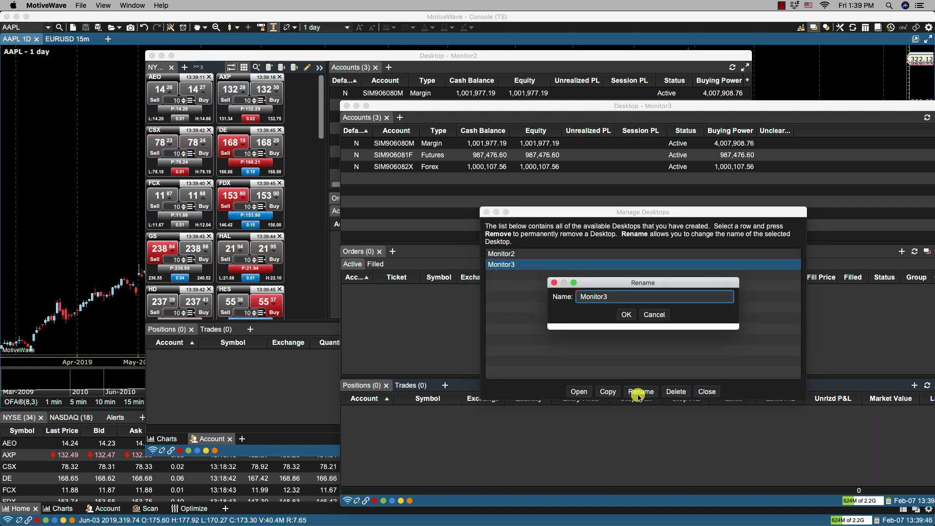
double_click(633, 297)
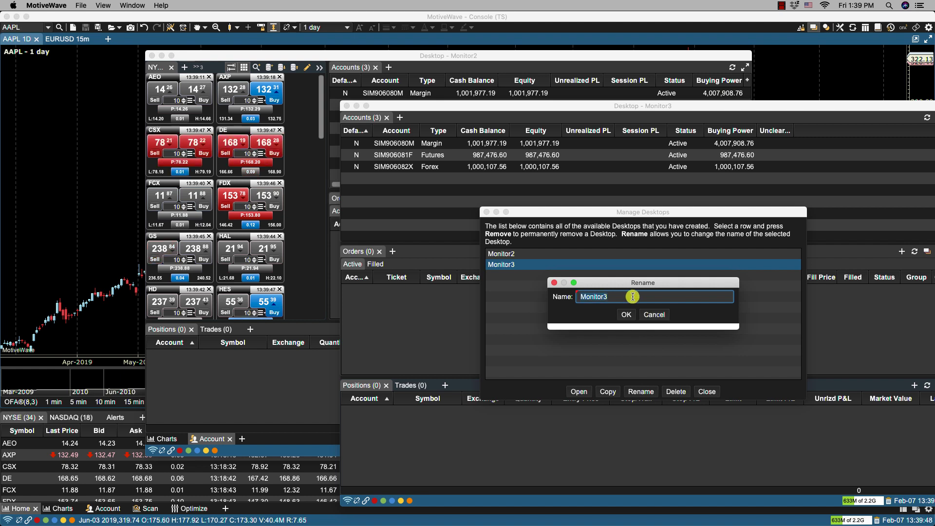
type("Account Info")
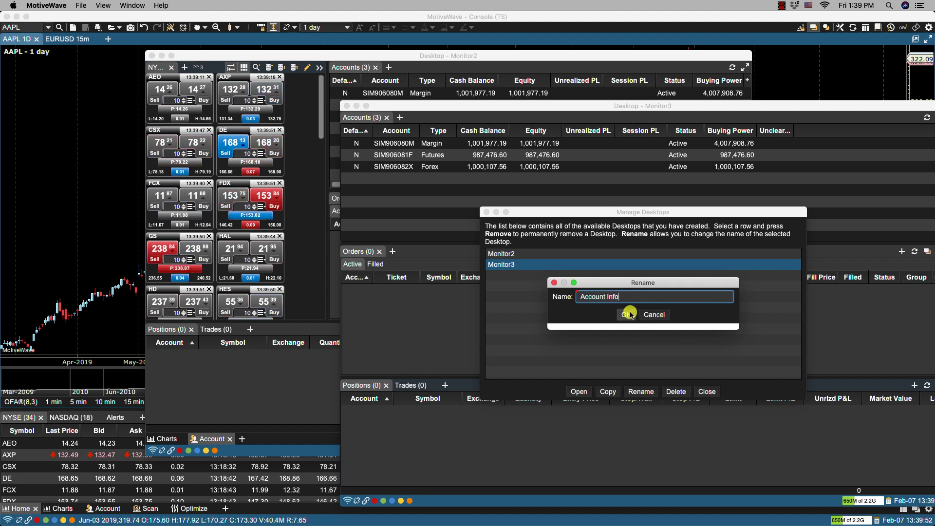
left_click(626, 314)
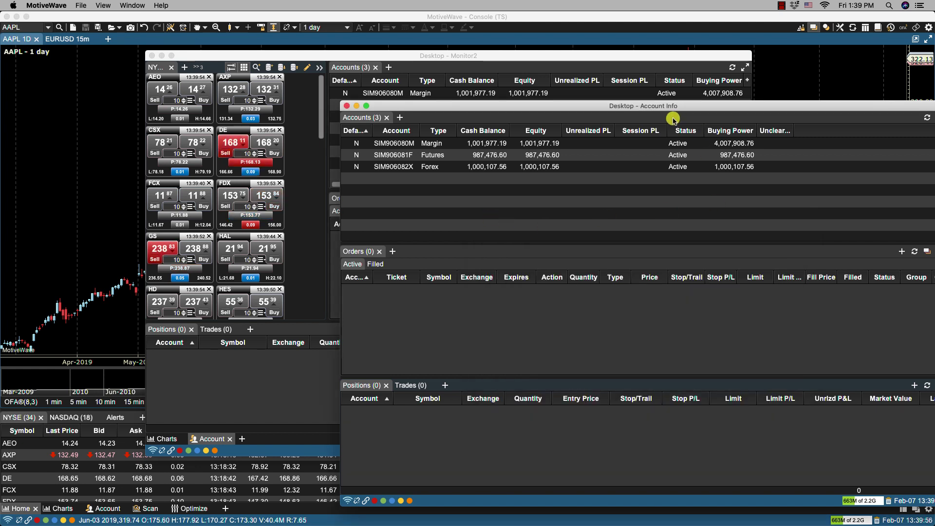
Shorten the Account Info window from its bottom edge and move it lower and right
left_click_drag(606, 109, 494, 77)
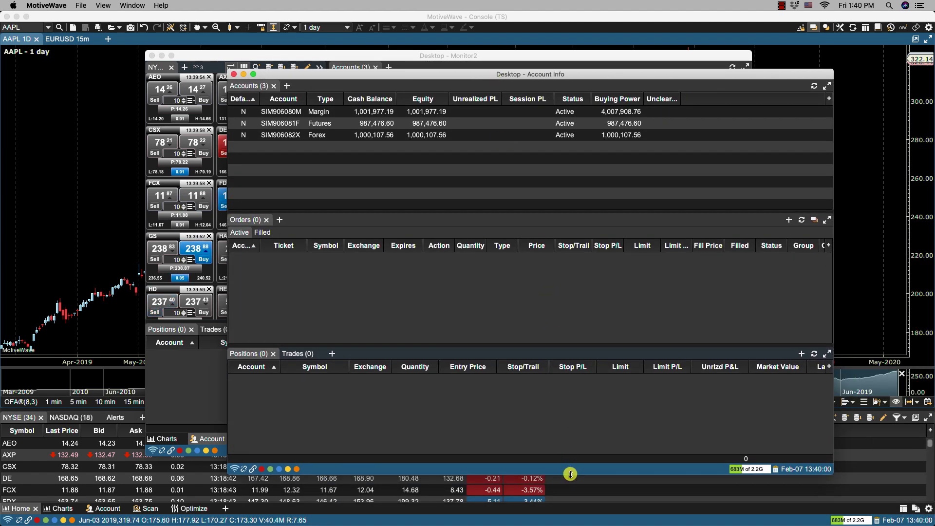
left_click_drag(570, 476, 568, 345)
left_click_drag(474, 73, 502, 121)
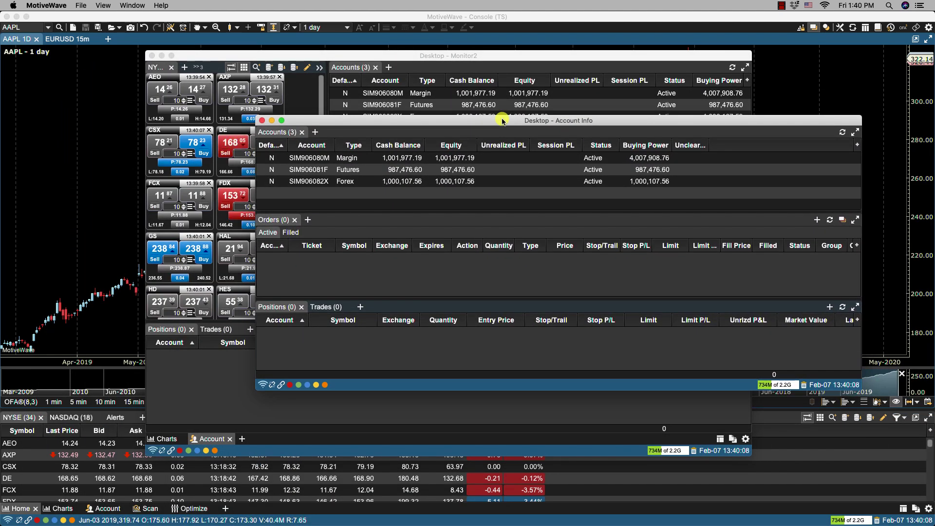
Make a copy of Monitor2 with the default name Monitor2 - Copy
left_click(80, 6)
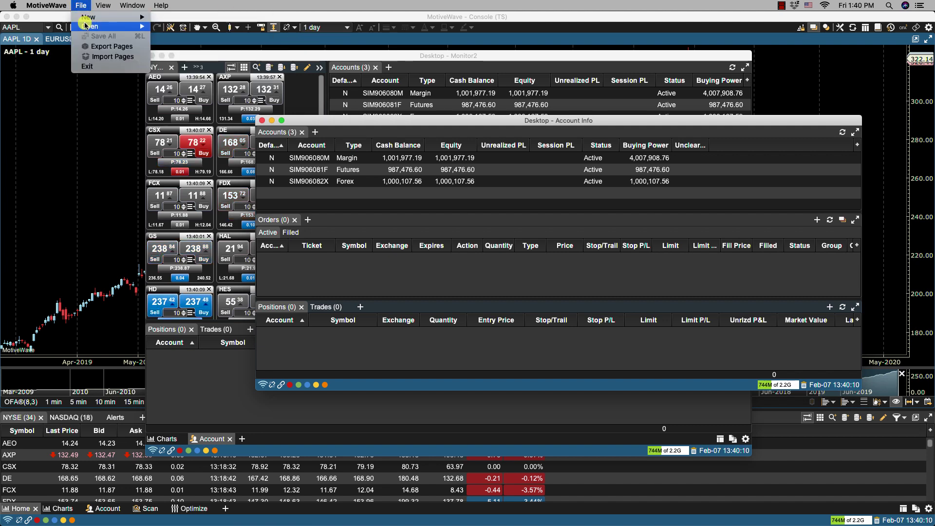
mouse_move(92, 26)
left_click(190, 30)
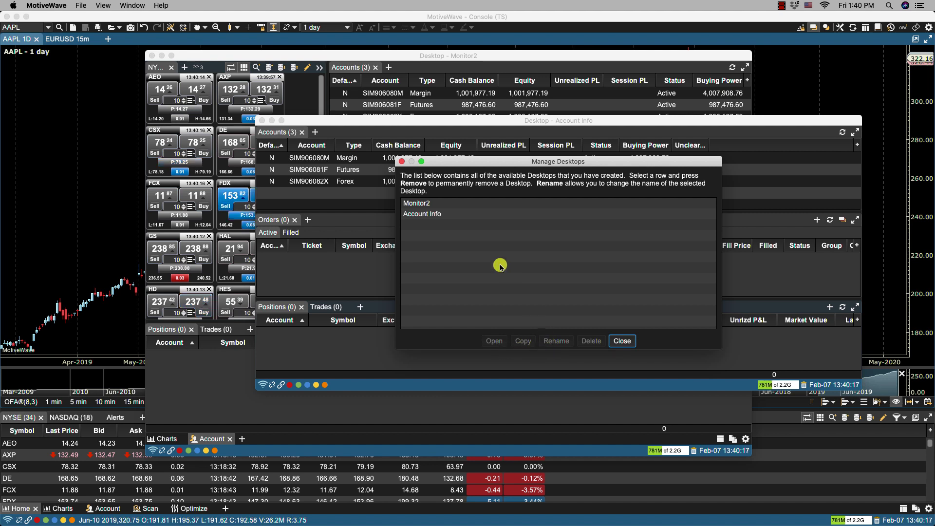
left_click(437, 203)
left_click(524, 342)
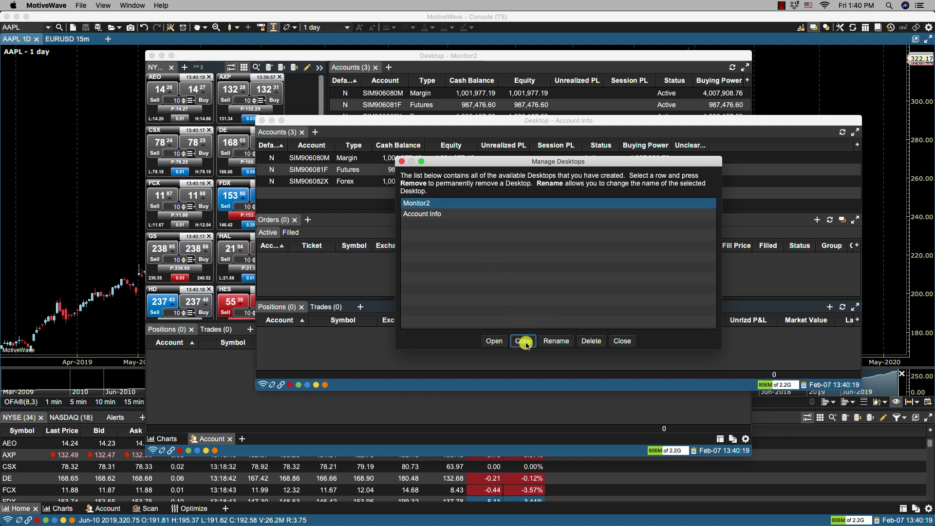
left_click(514, 269)
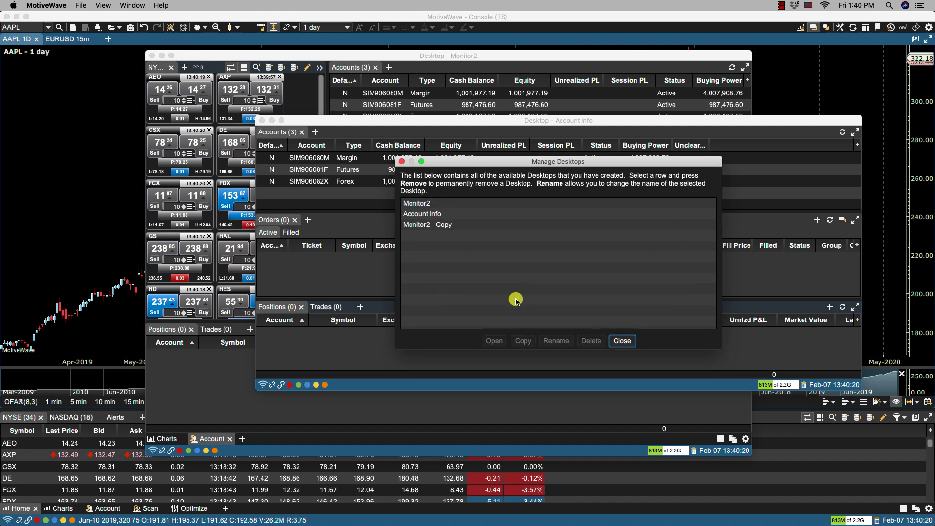
Delete the Monitor2 - Copy desktop, confirm with Yes, and close the list
left_click(441, 225)
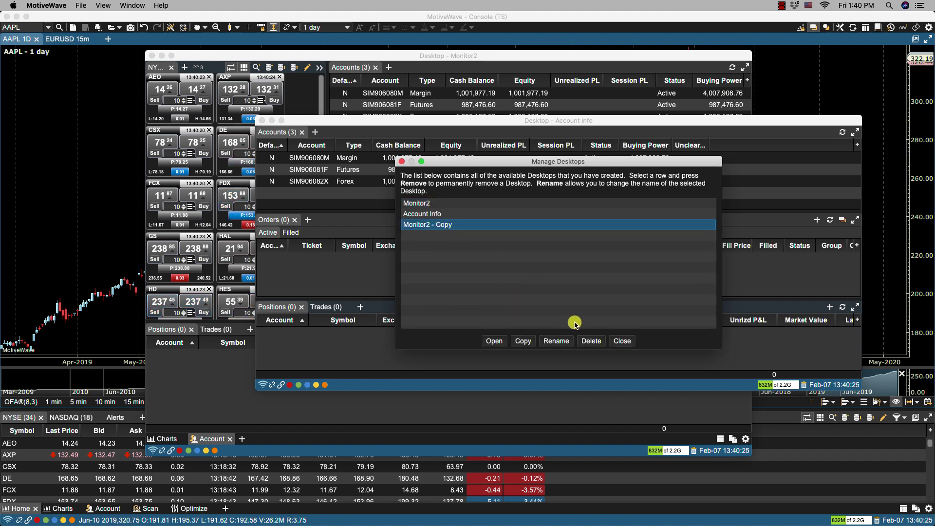
left_click(590, 341)
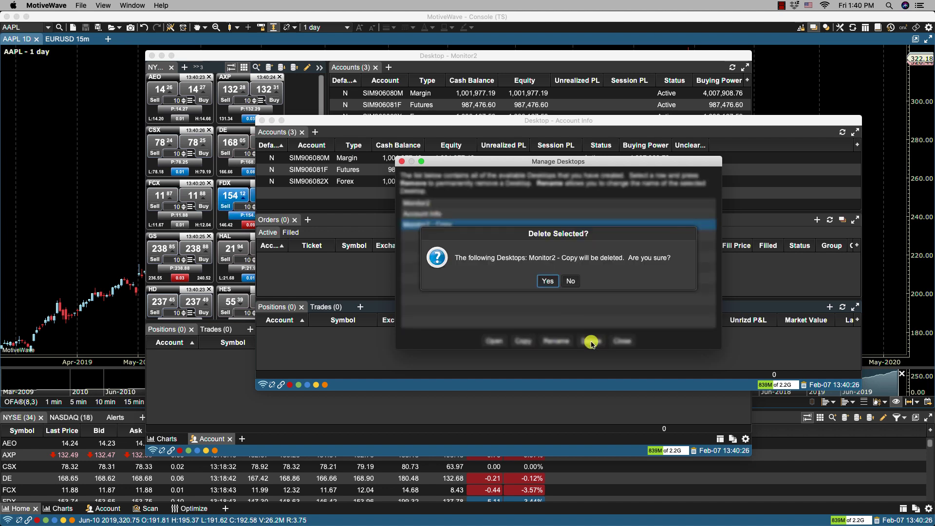
left_click(560, 288)
left_click(622, 341)
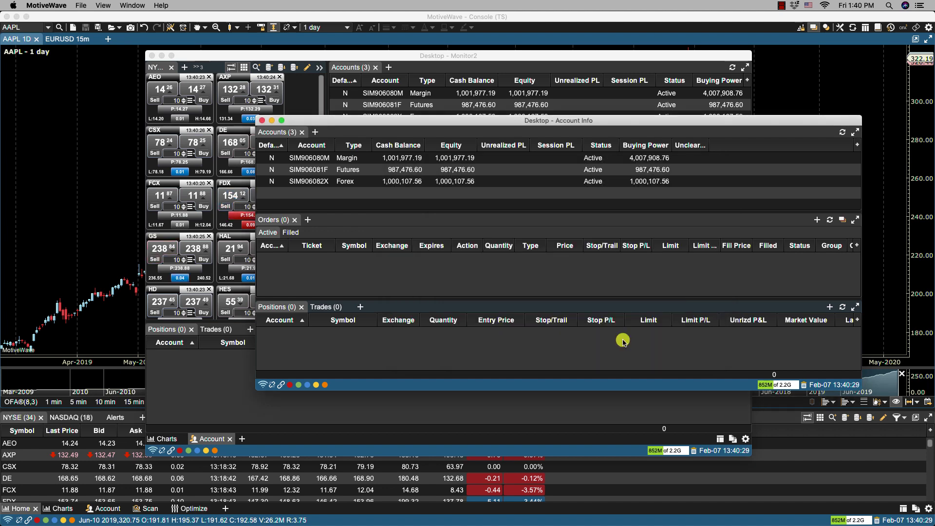
Reopen the saved desktops list to confirm only Monitor2 and Account Info remain
left_click(81, 6)
mouse_move(89, 24)
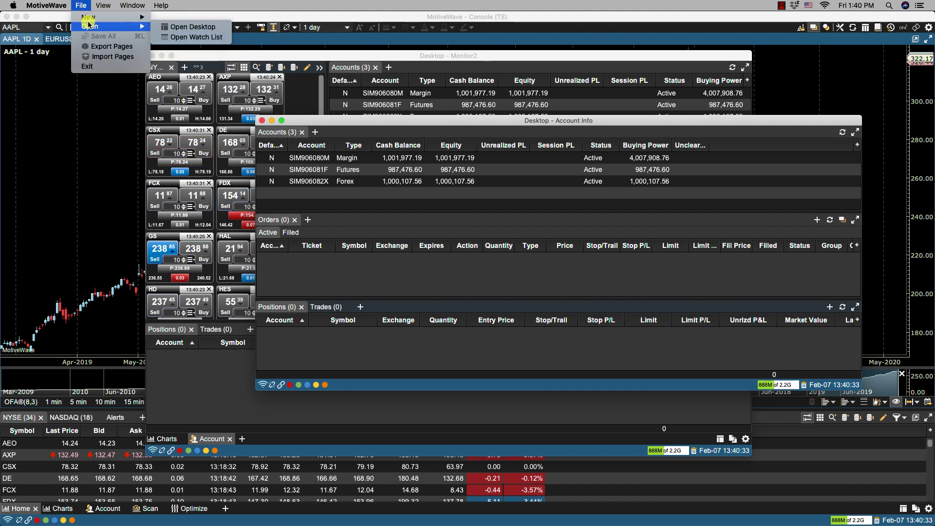
left_click(192, 27)
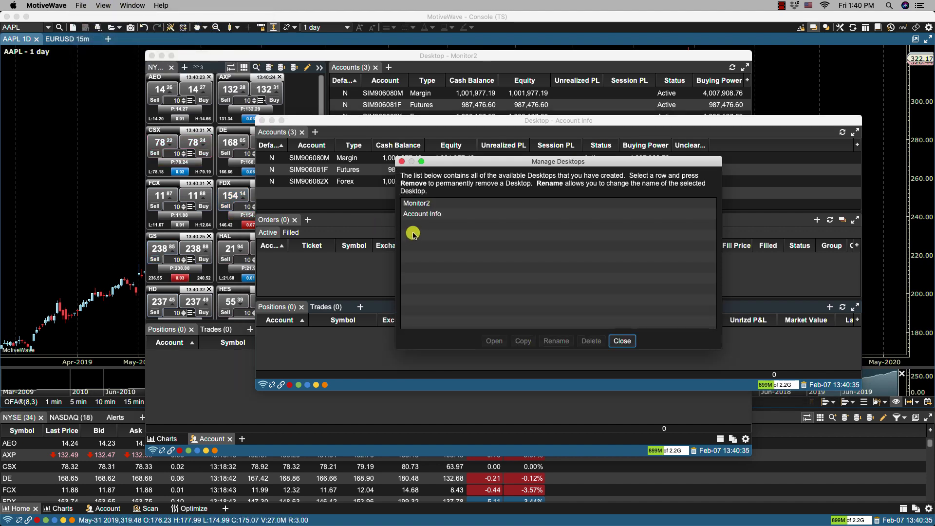